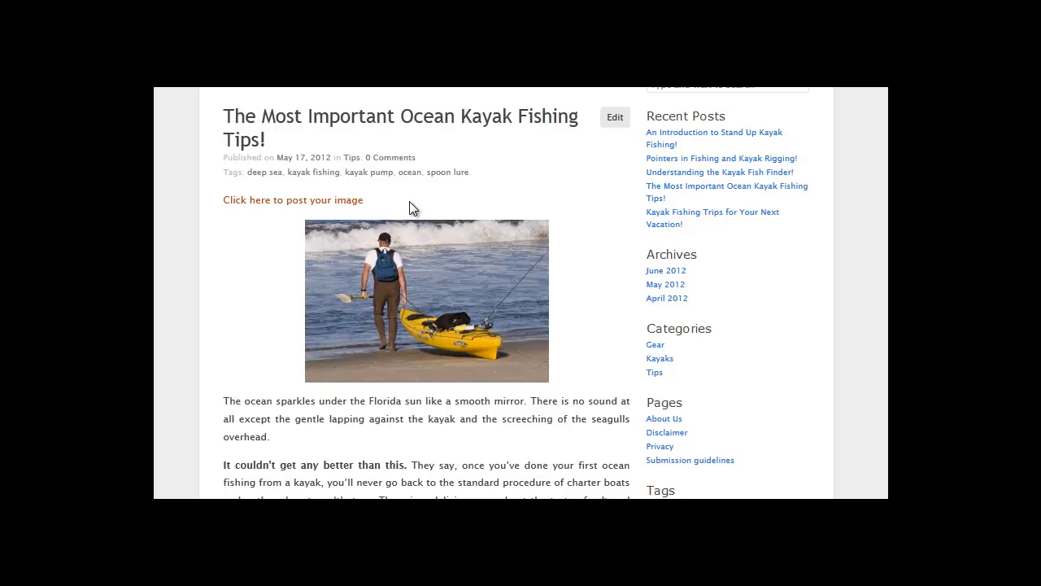
Go from the kayak fishing post's image posting link to the submission form and look over the submitted pictures above it
mouse_move(254, 234)
click(354, 201)
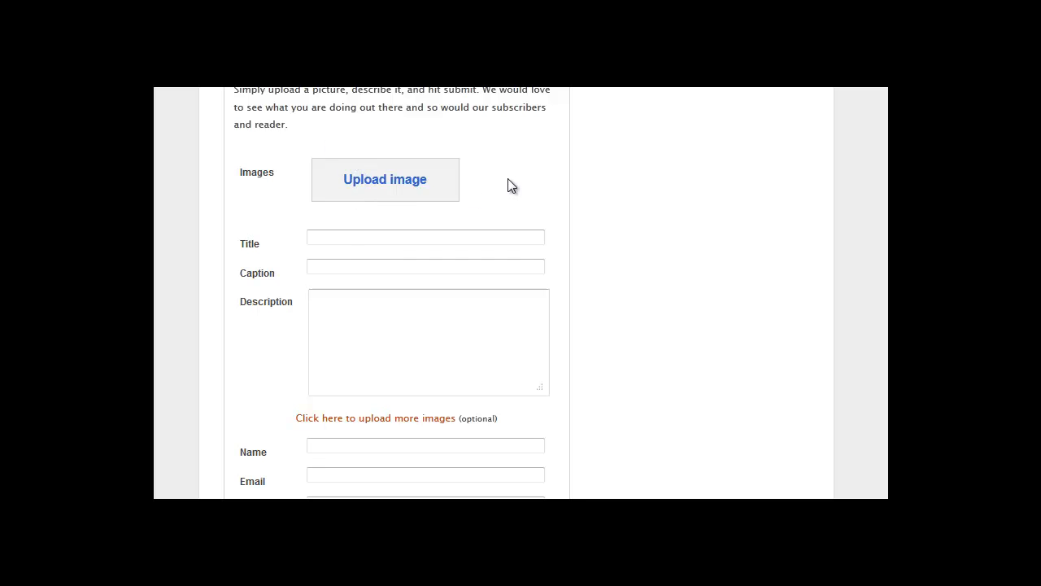
scroll(508, 183, up, 1)
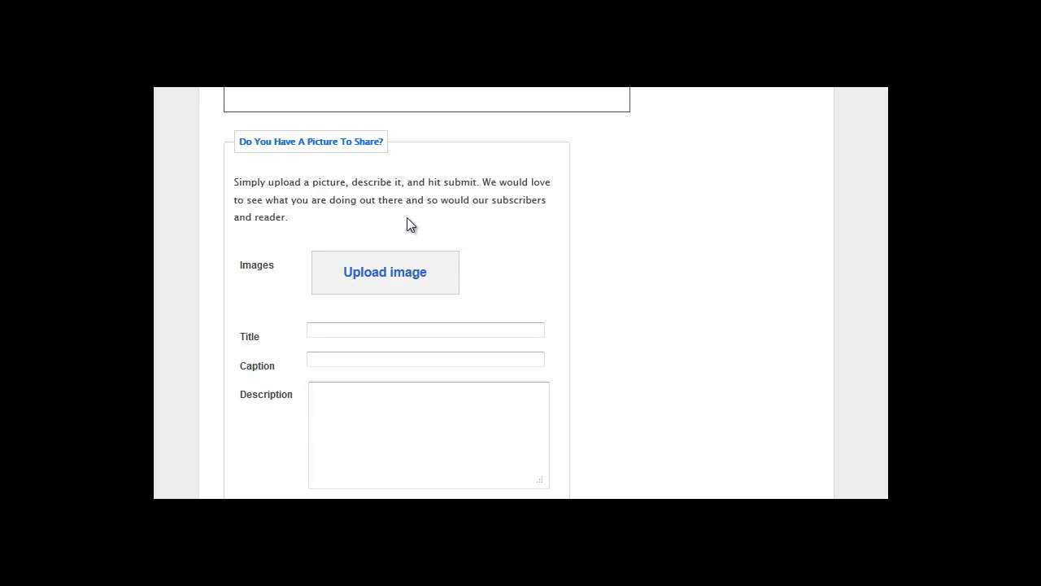
scroll(411, 225, up, 6)
scroll(407, 219, up, 4)
scroll(407, 219, down, 3)
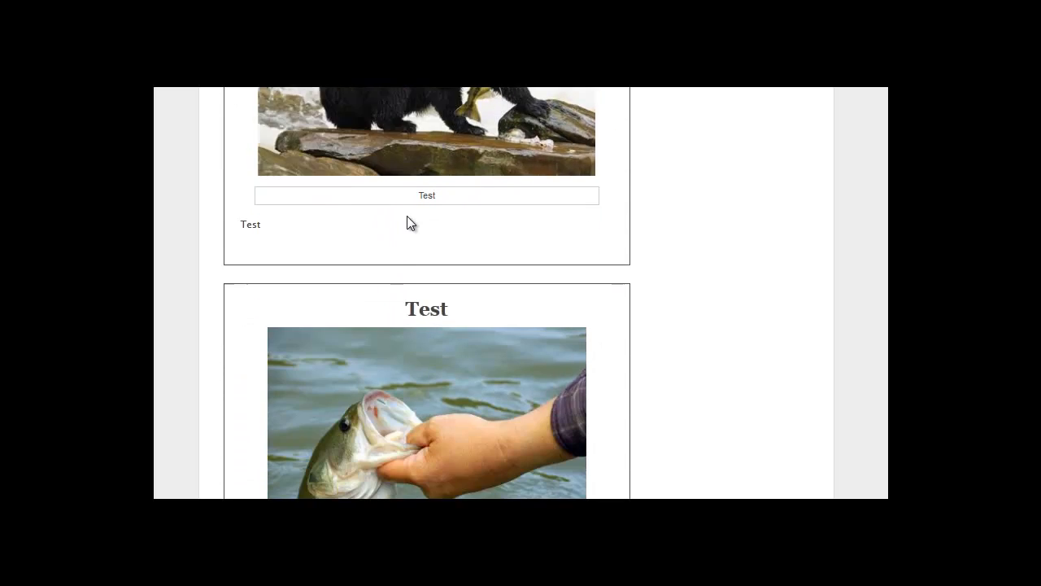
scroll(411, 224, down, 7)
scroll(408, 214, down, 2)
click(384, 232)
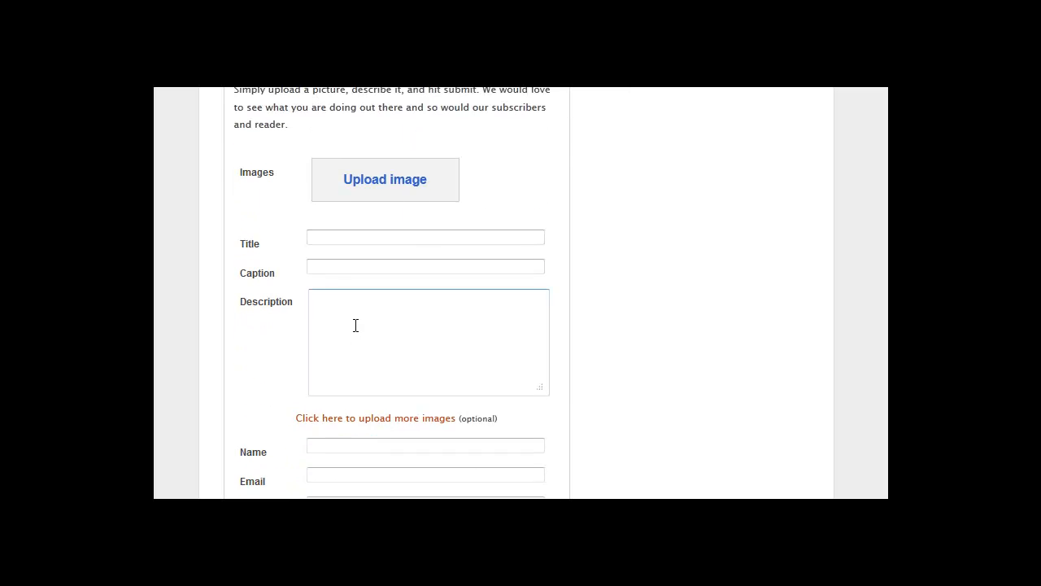
Review the submission form's remaining fields and tick the agreement to the submission guidelines
scroll(358, 326, down, 3)
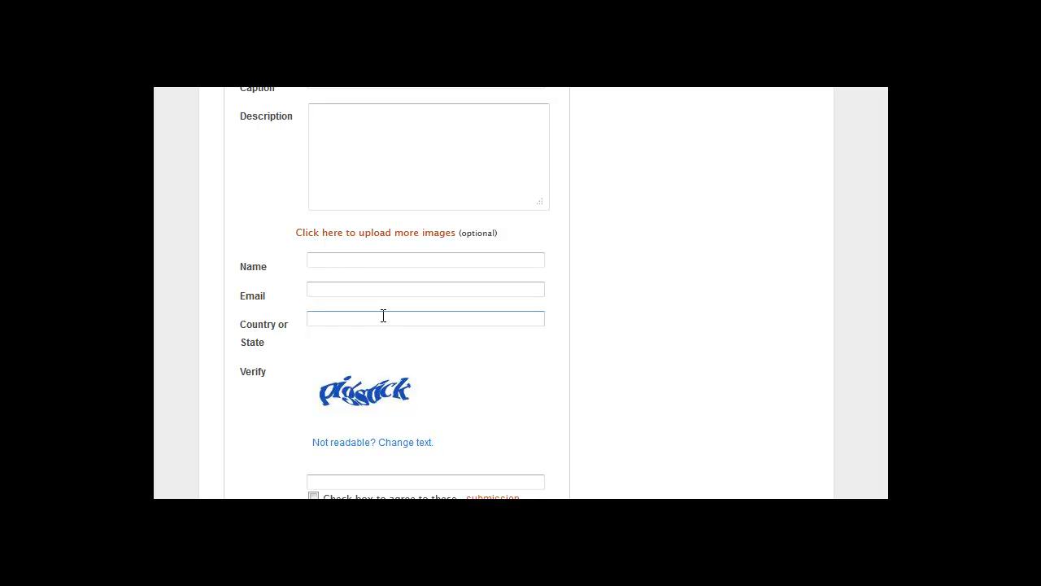
scroll(391, 408, down, 3)
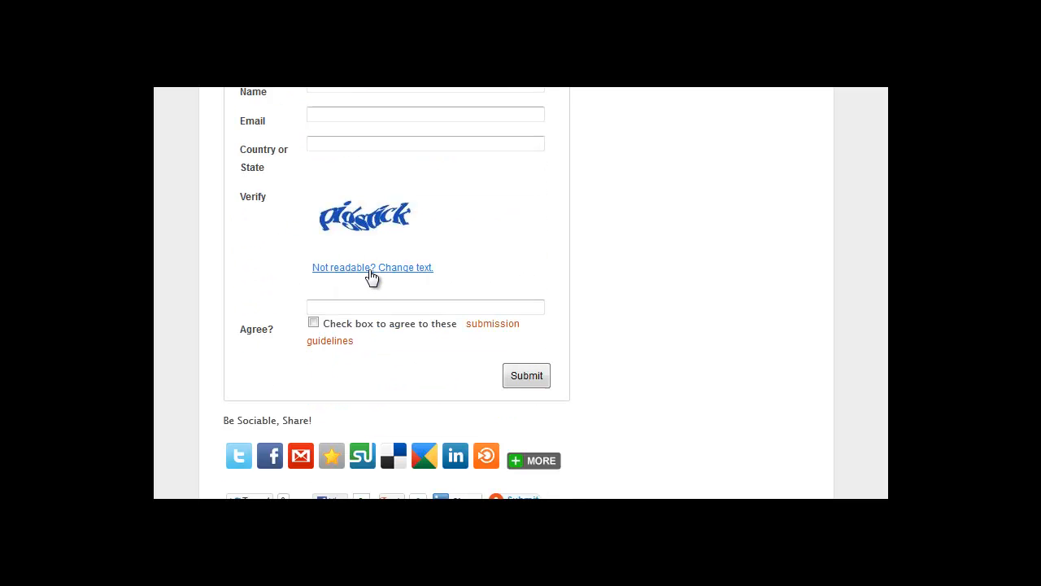
click(314, 314)
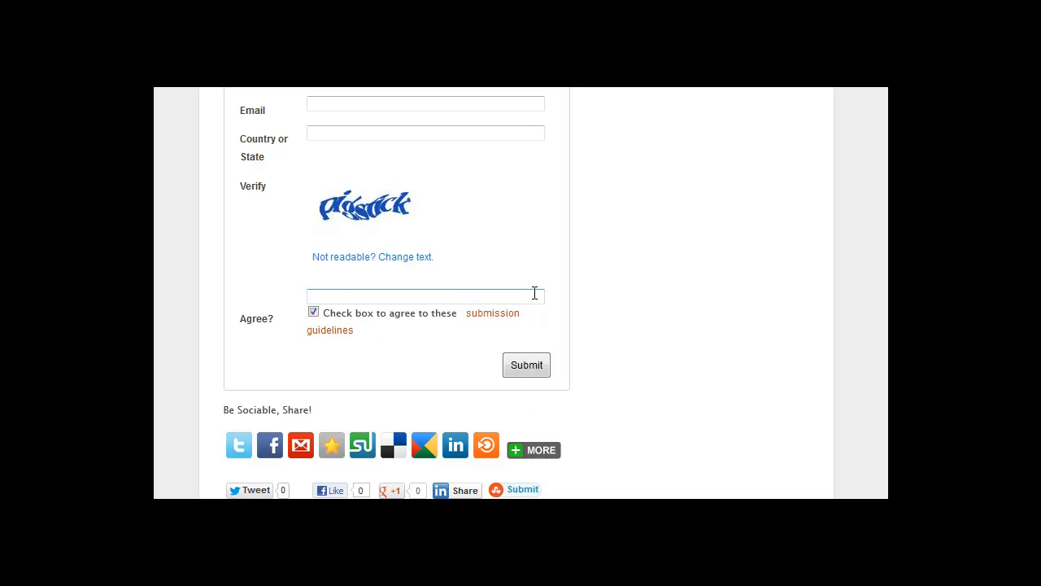
scroll(535, 292, up, 2)
scroll(535, 297, up, 10)
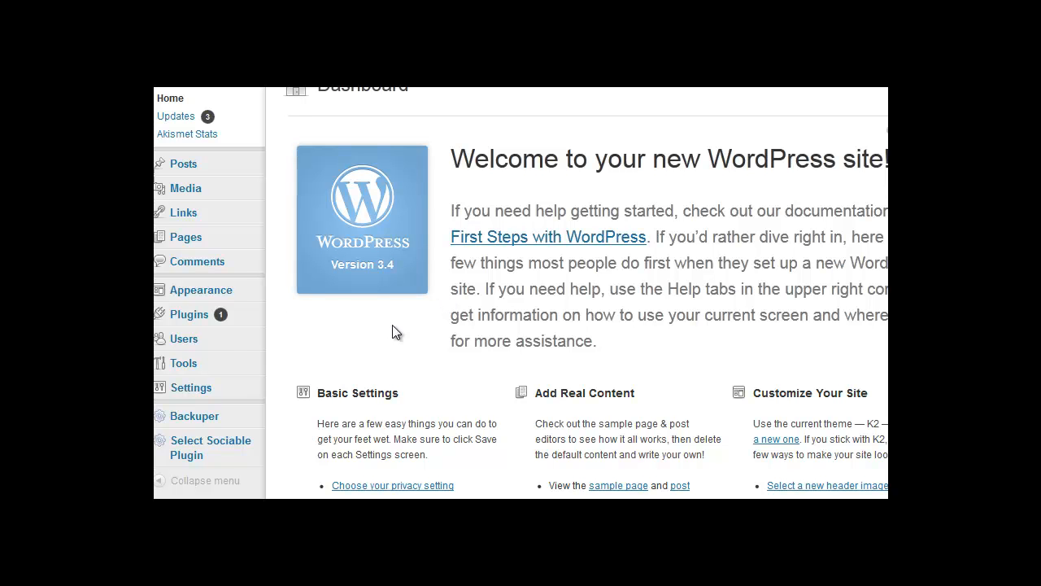
Switch to the WordPress dashboard and open the settings of the Frontend Image Manage plugin
mouse_move(200, 321)
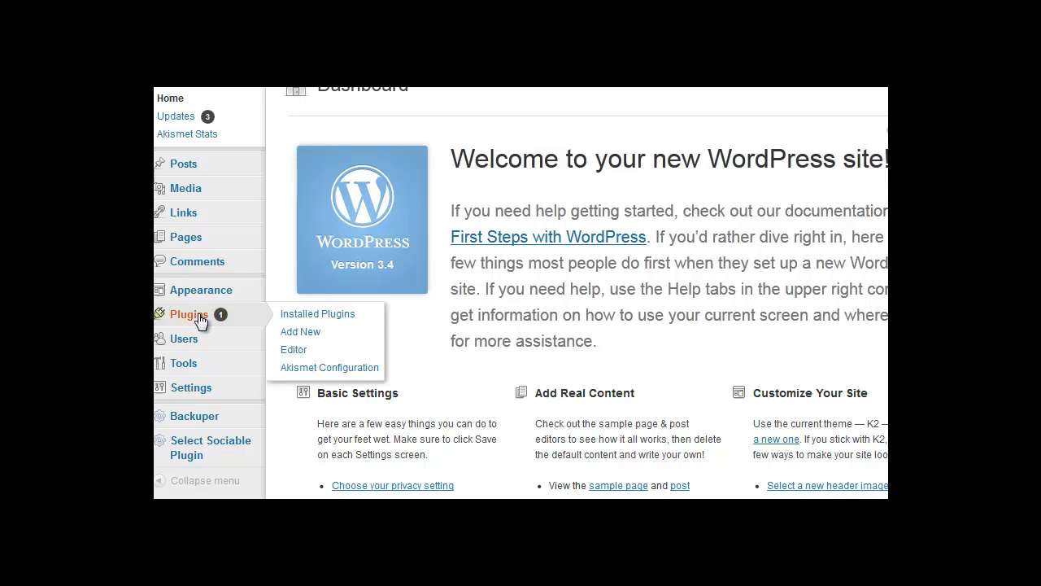
mouse_move(186, 371)
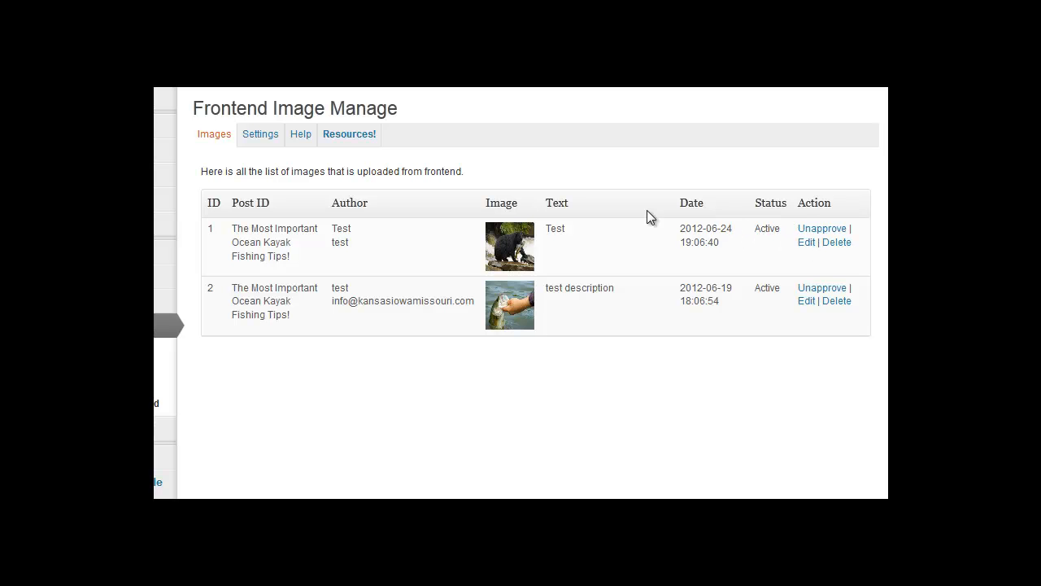
click(264, 140)
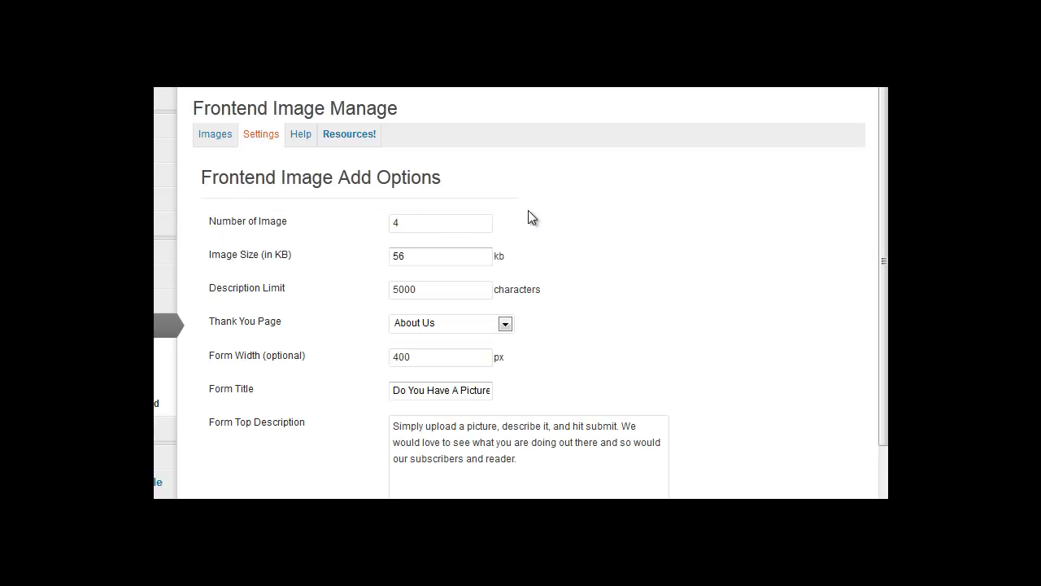
Examine the number of images, image size and description limit options of the frontend image form
double_click(392, 222)
click(546, 217)
scroll(546, 215, down, 2)
drag(448, 163, 378, 164)
drag(205, 164, 315, 163)
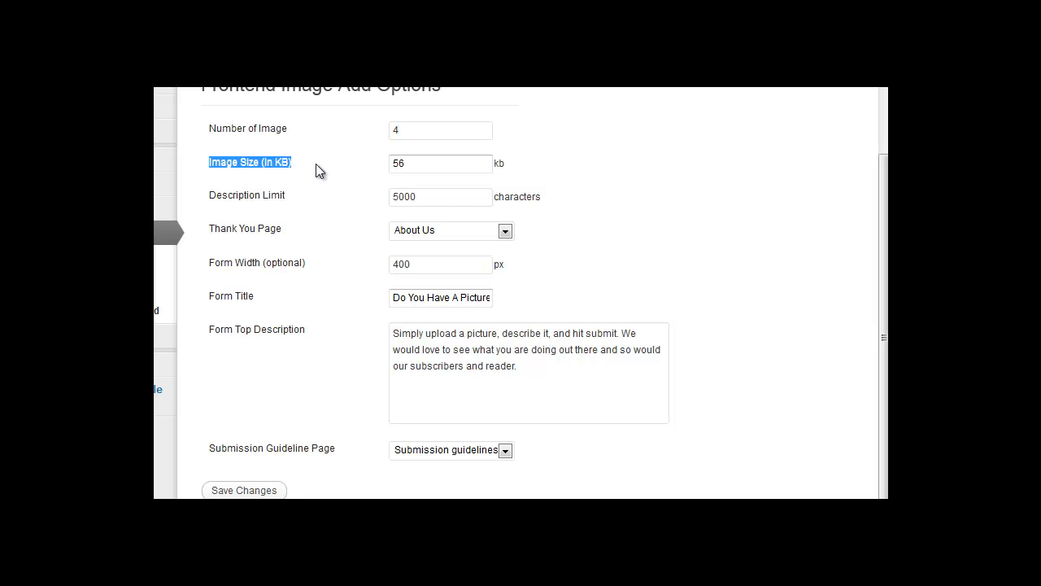
click(344, 202)
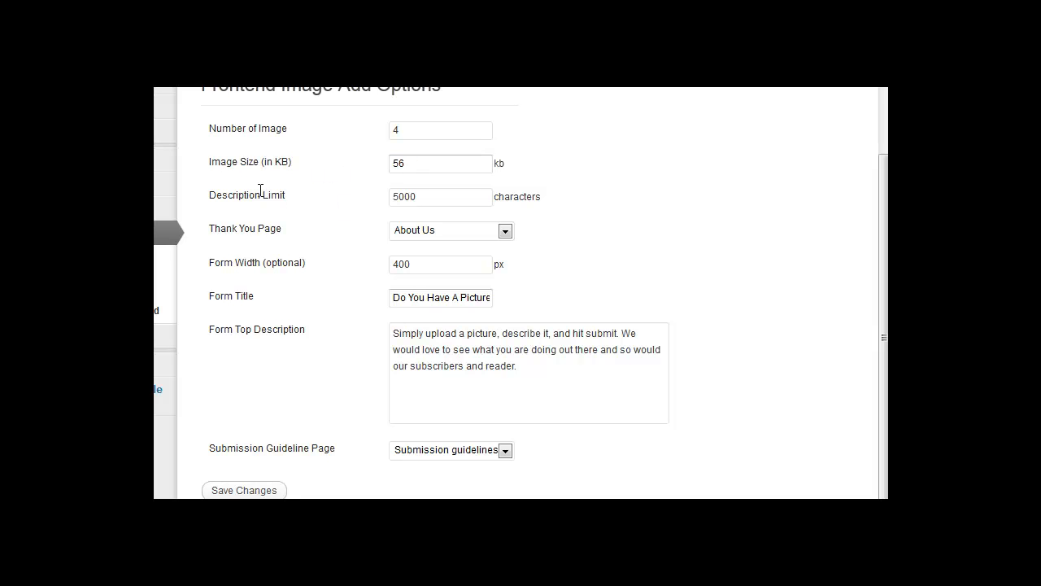
drag(208, 197, 302, 202)
click(299, 202)
click(423, 201)
Review the Thank You Page choices and keep About Us as the page shown after submission
drag(209, 229, 293, 241)
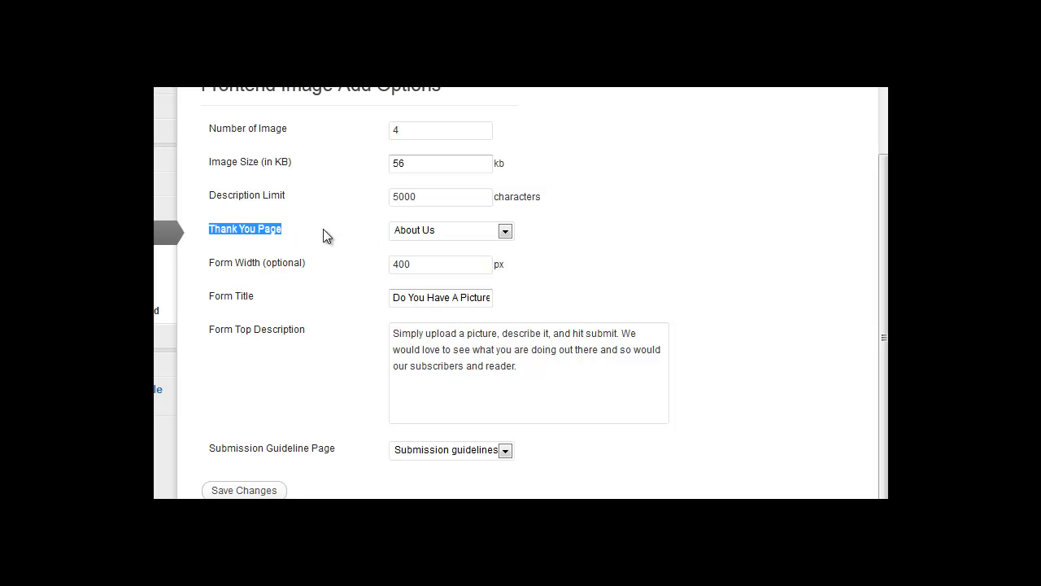
click(323, 236)
click(399, 235)
click(425, 249)
click(337, 242)
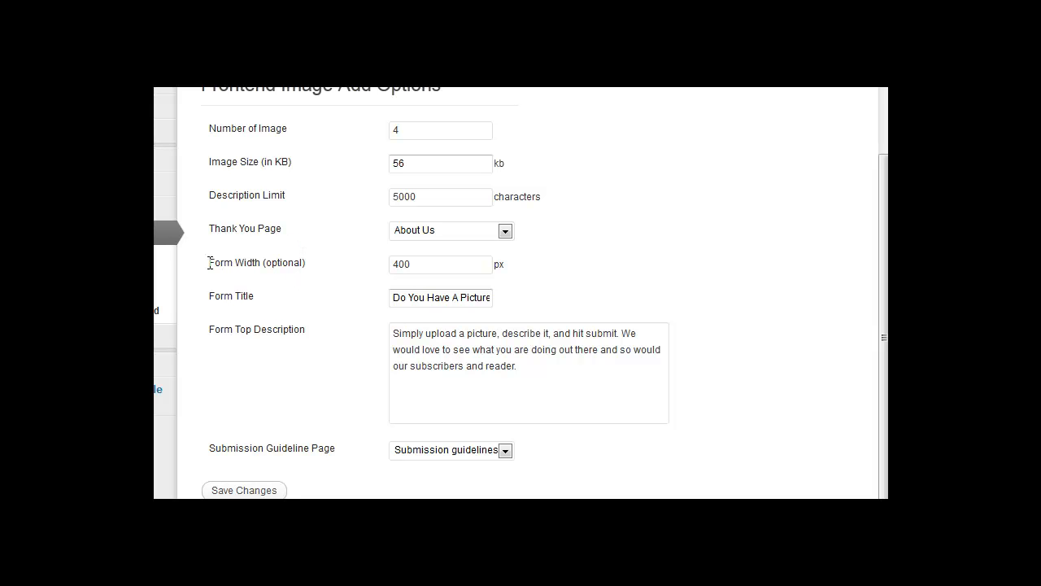
Examine the form width, form title and form top description options
drag(209, 262, 314, 267)
double_click(399, 264)
click(387, 266)
drag(209, 291, 258, 301)
drag(392, 298, 500, 297)
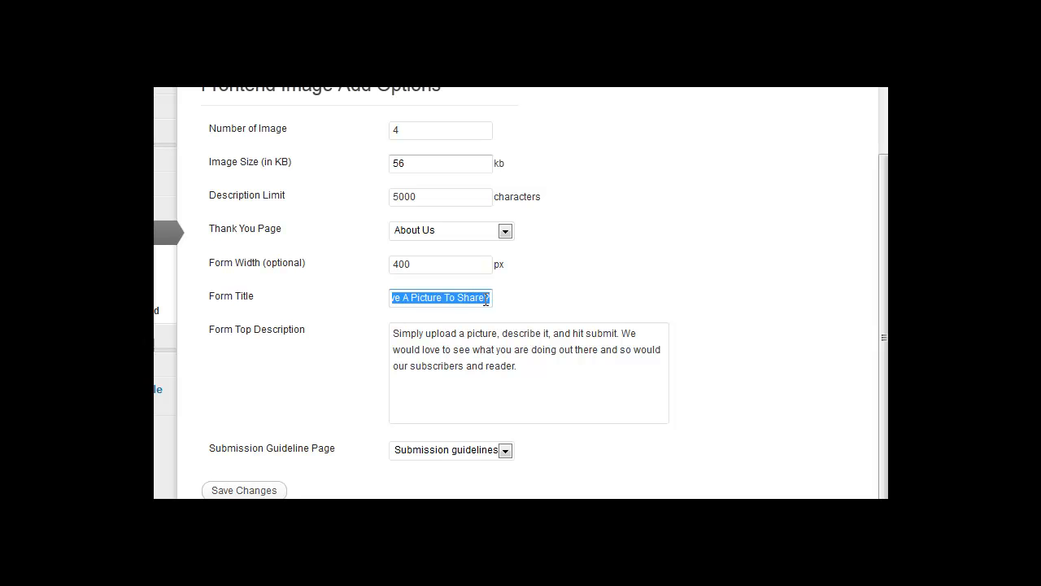
click(305, 330)
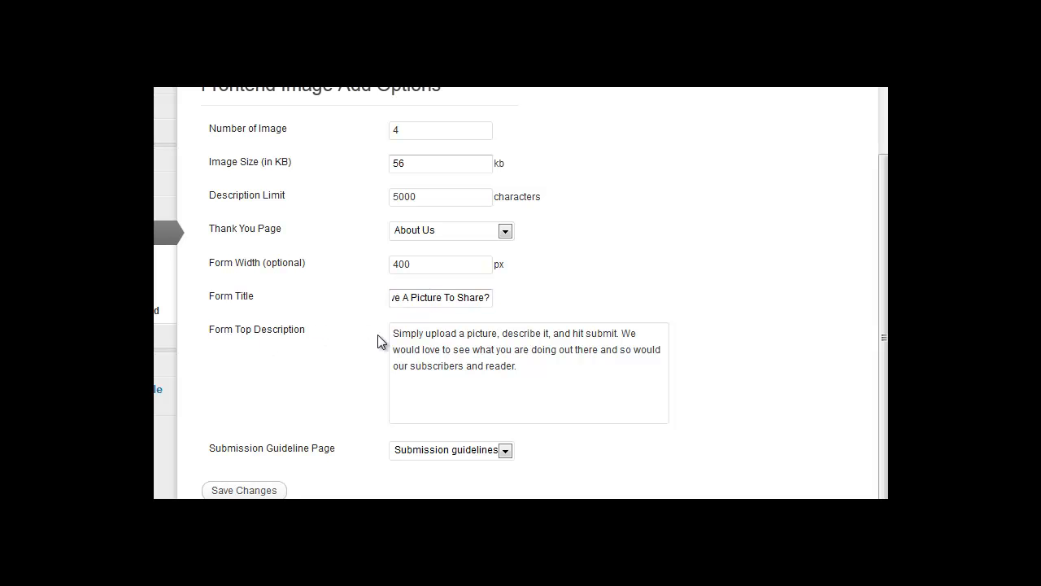
drag(514, 367, 366, 333)
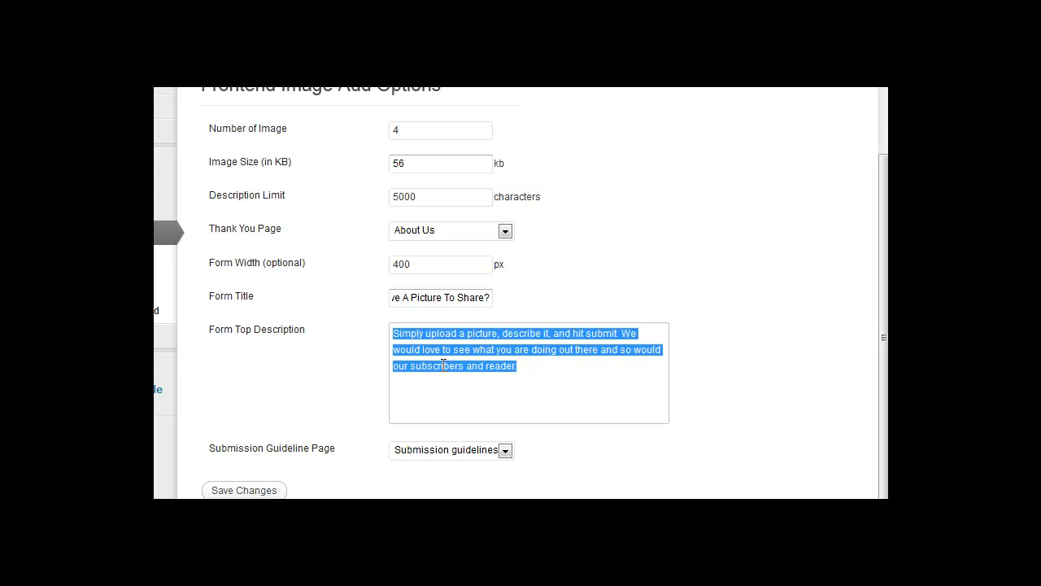
Save the Frontend Image Add Options and return to the list of images uploaded from the frontend
scroll(309, 358, down, 1)
click(331, 450)
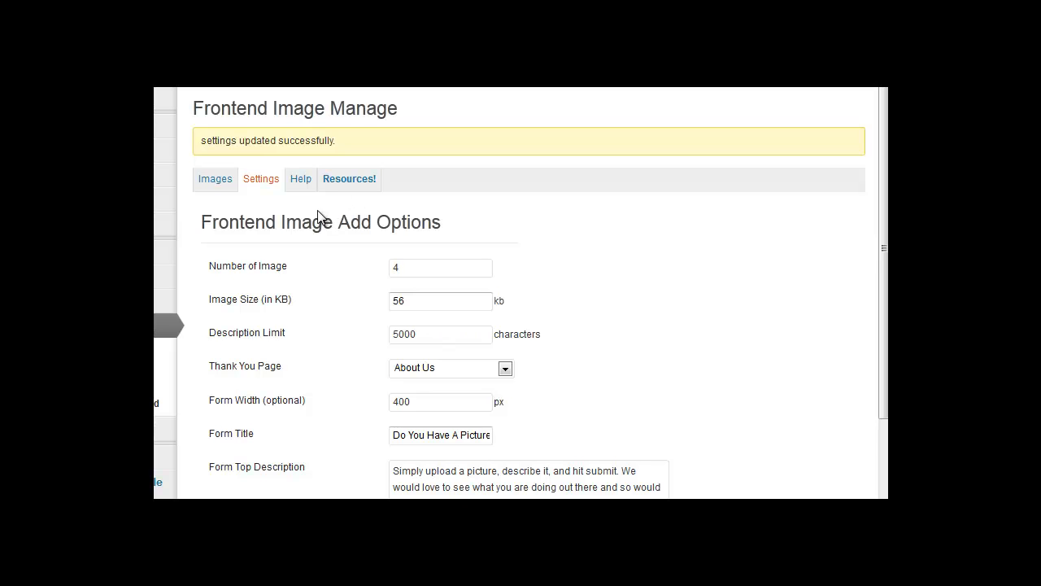
click(220, 180)
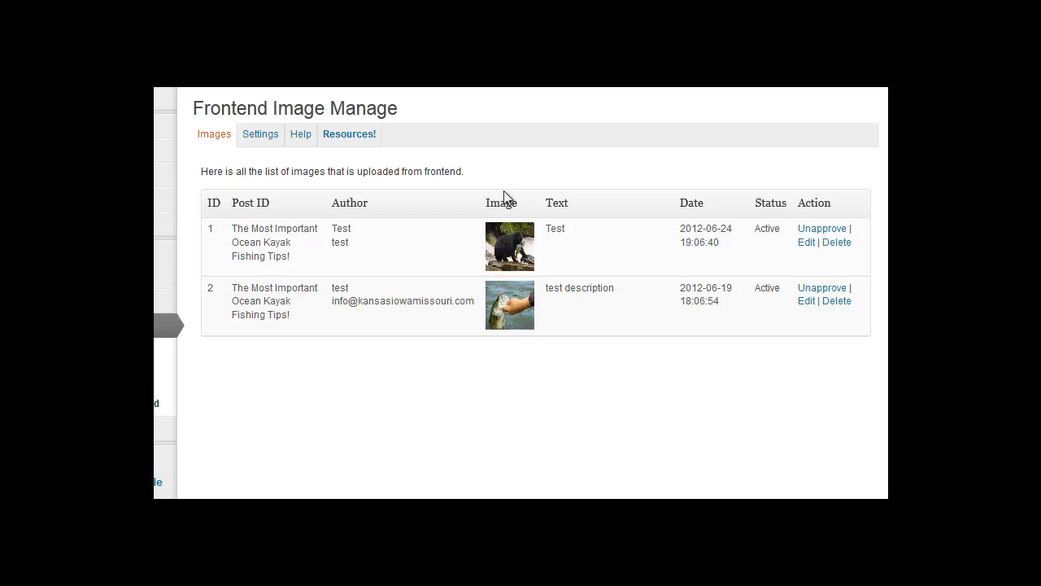